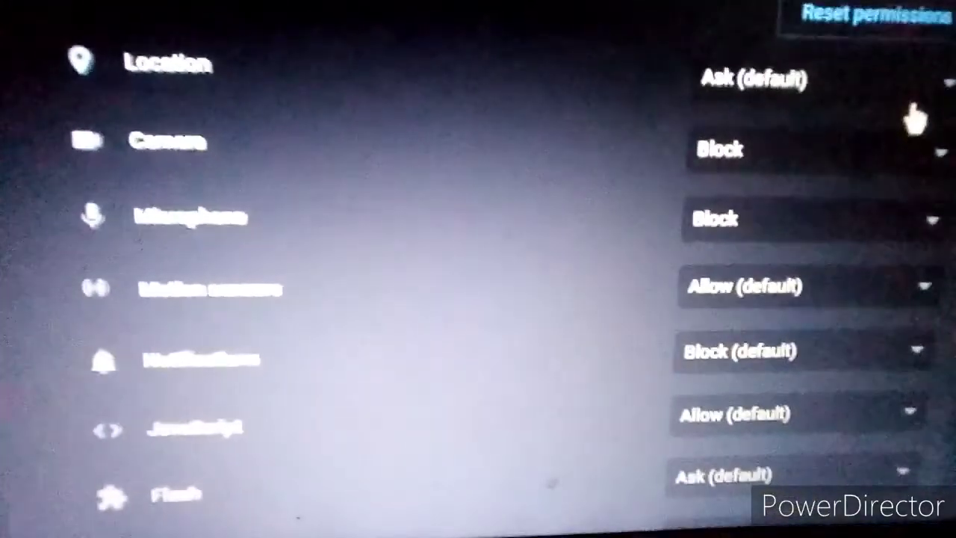
Switch the site's Camera and Microphone permissions from Block to Allow in Site settings
click(917, 149)
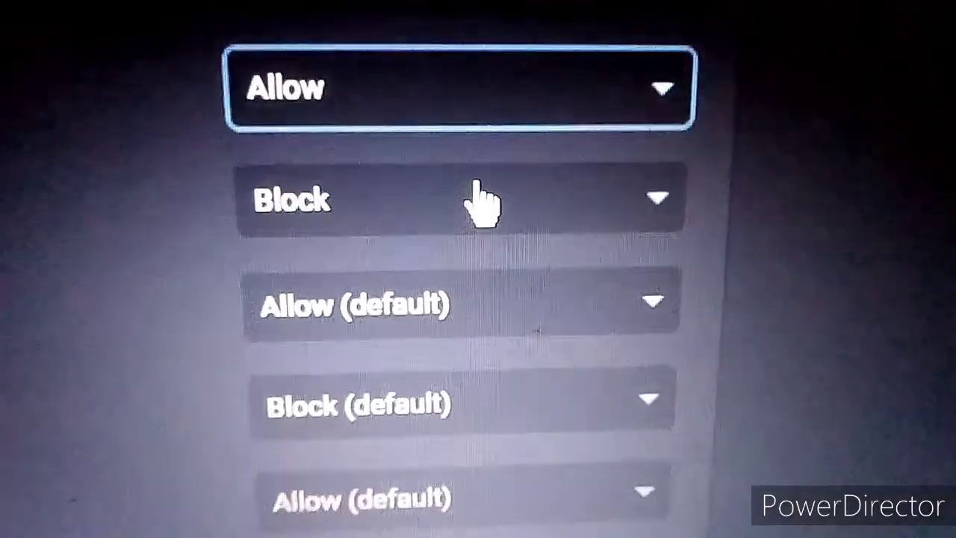
click(489, 202)
click(484, 200)
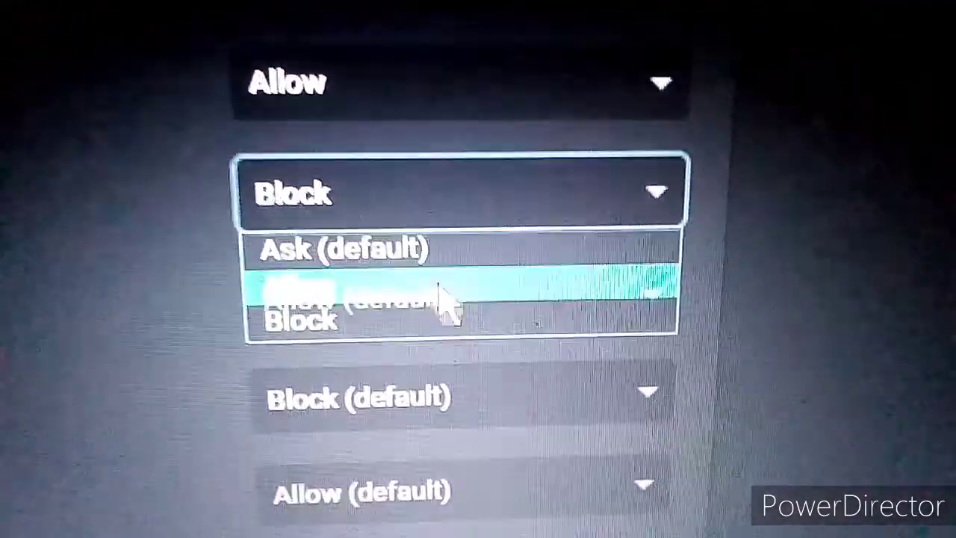
click(448, 298)
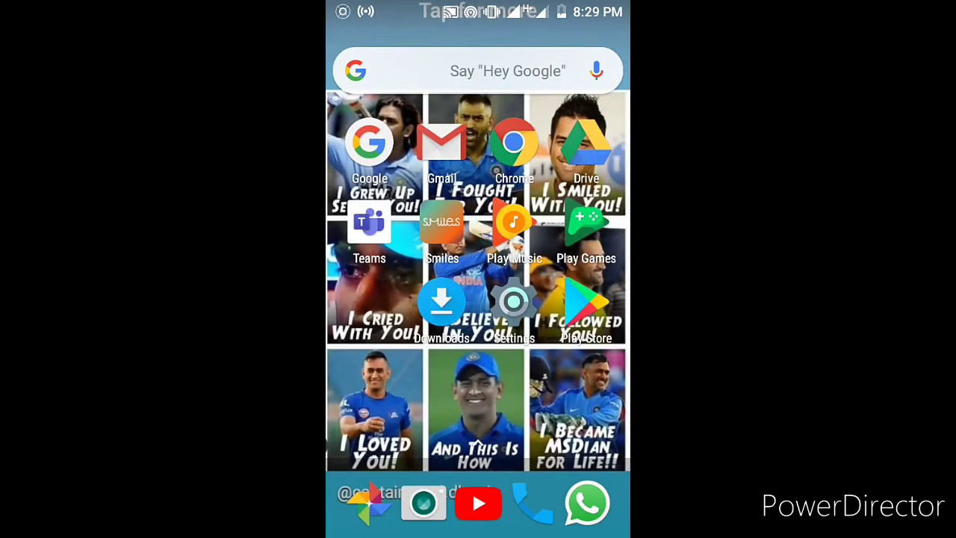
Launch the Play Store from the home screen and dismiss the notification shade
click(586, 310)
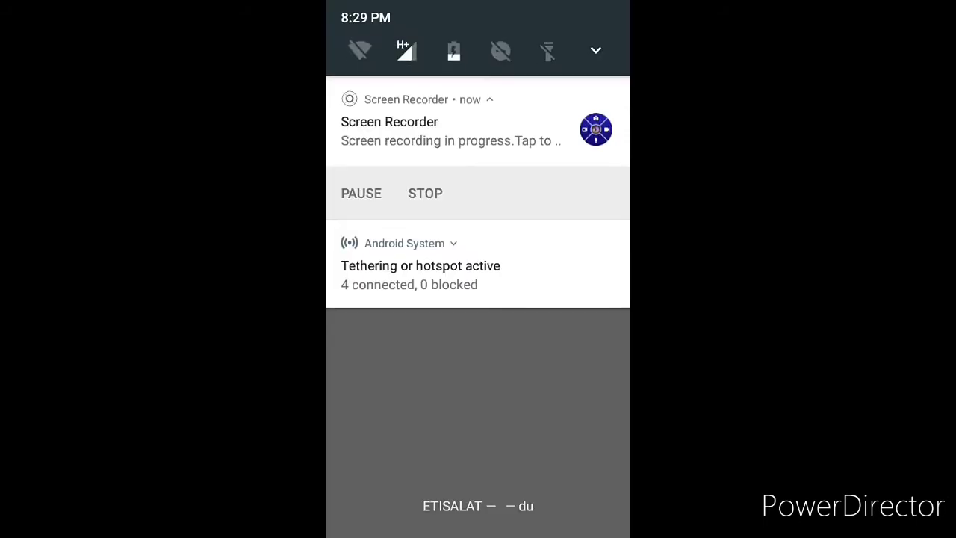
drag(478, 448, 478, 150)
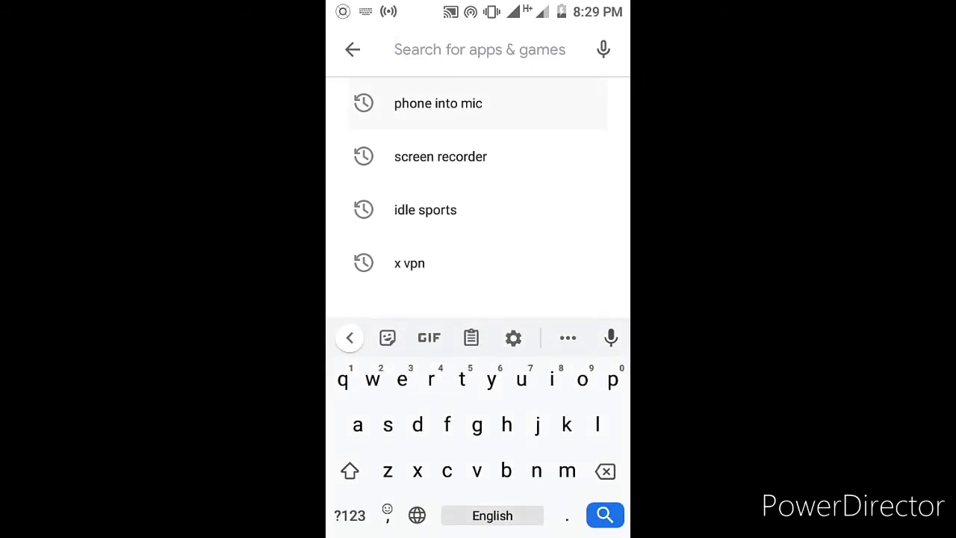
Rerun the 'phone into mic' search and open the Microphone app by Wonder Grace
click(438, 103)
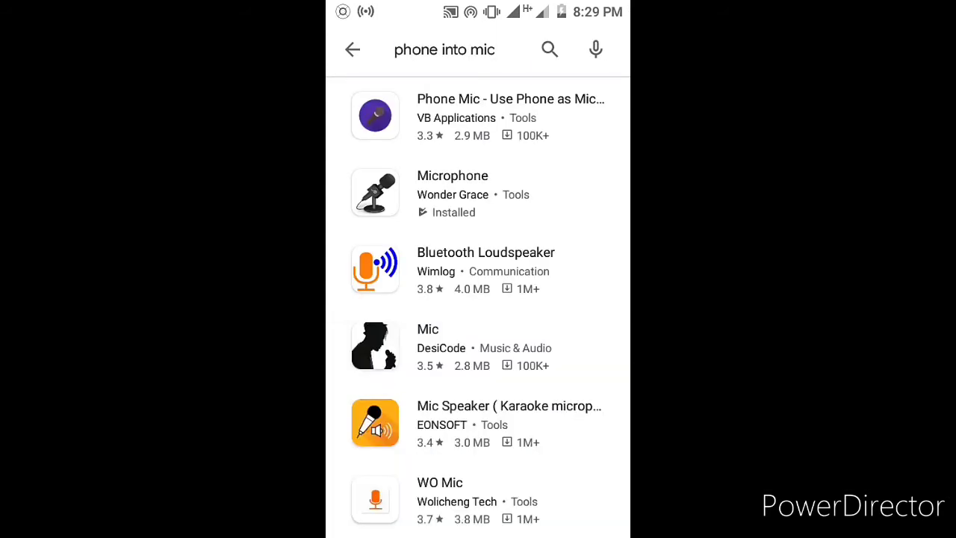
scroll(478, 298, down, 5)
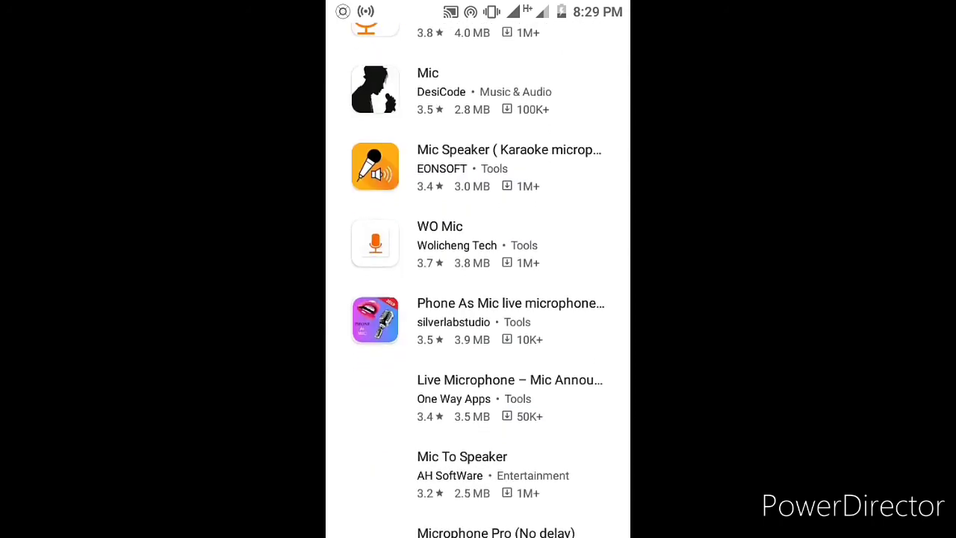
scroll(477, 298, up, 5)
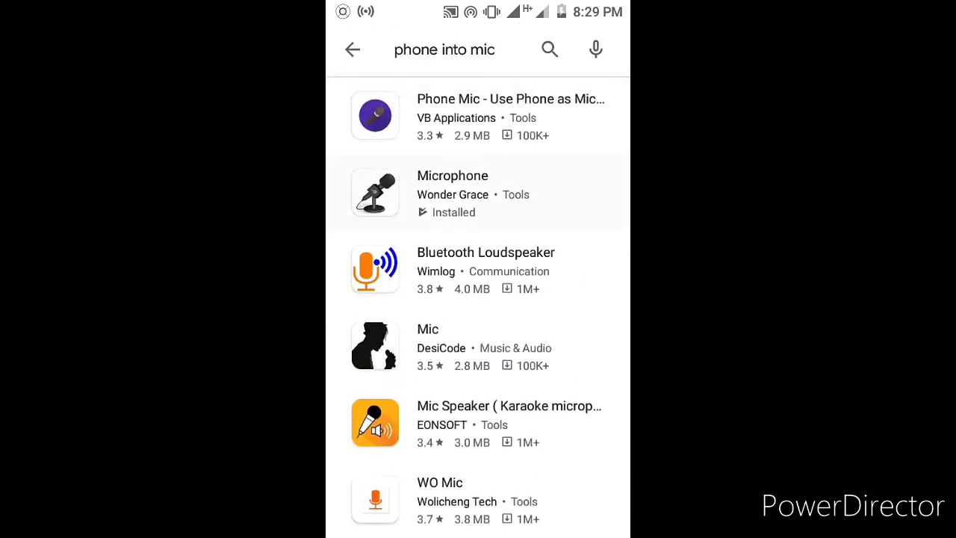
click(478, 194)
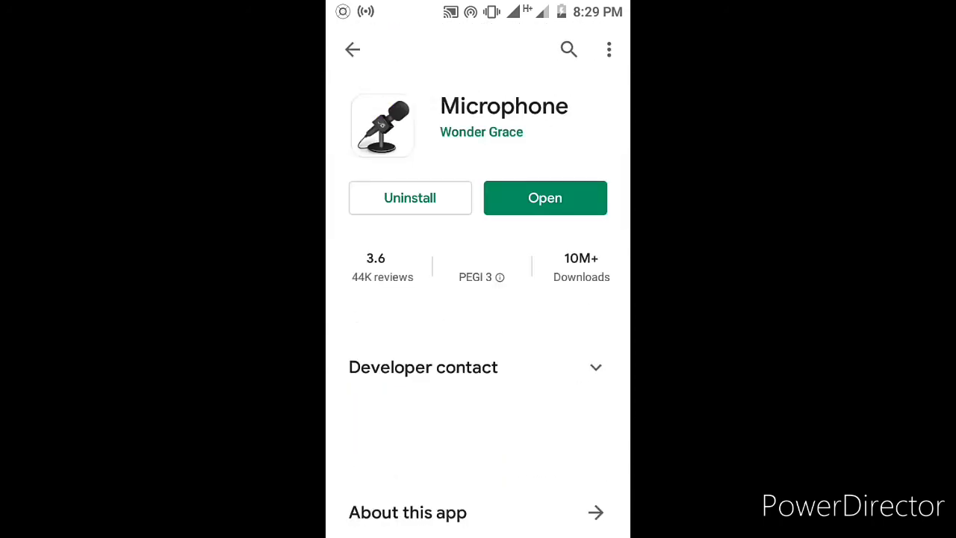
scroll(478, 299, down, 3)
scroll(477, 298, up, 3)
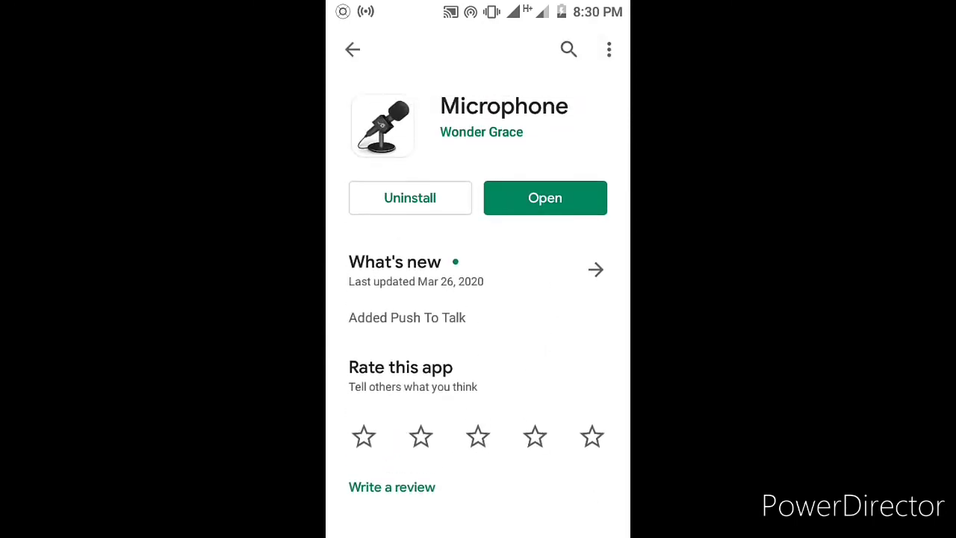
Dismiss the Play Store from recent apps and return to the home screen
key(alt+Tab)
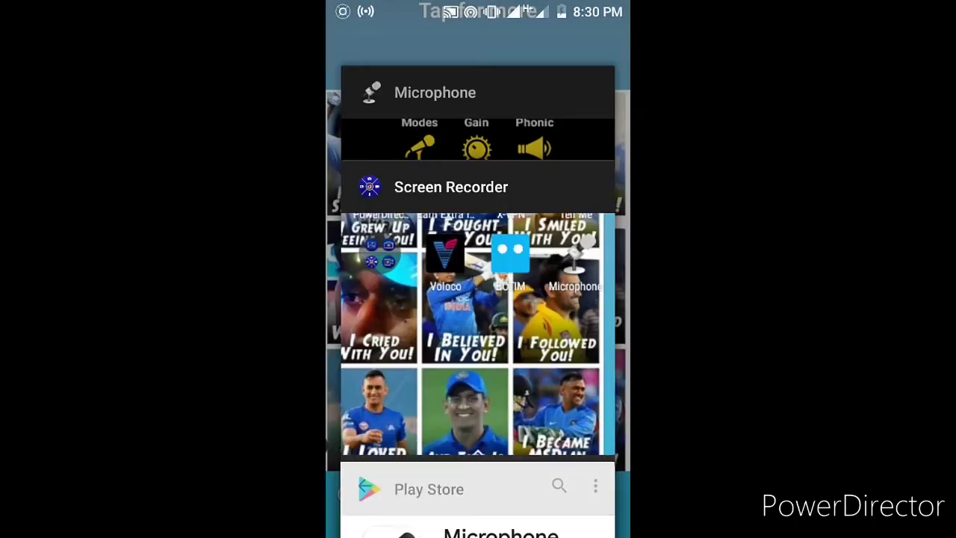
drag(477, 493, 613, 492)
mouse_move(478, 299)
mouse_down()
mouse_move(612, 299)
mouse_move(373, 299)
mouse_up()
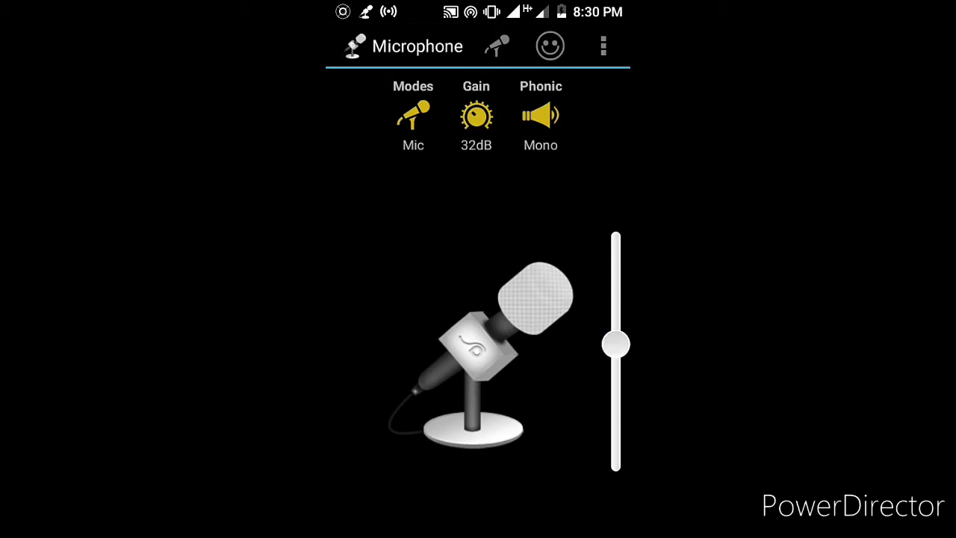
In Microphone, glance at the acoustics setting, then set Microphone Gain to 45dB
click(541, 115)
click(478, 336)
click(475, 116)
drag(420, 232, 446, 231)
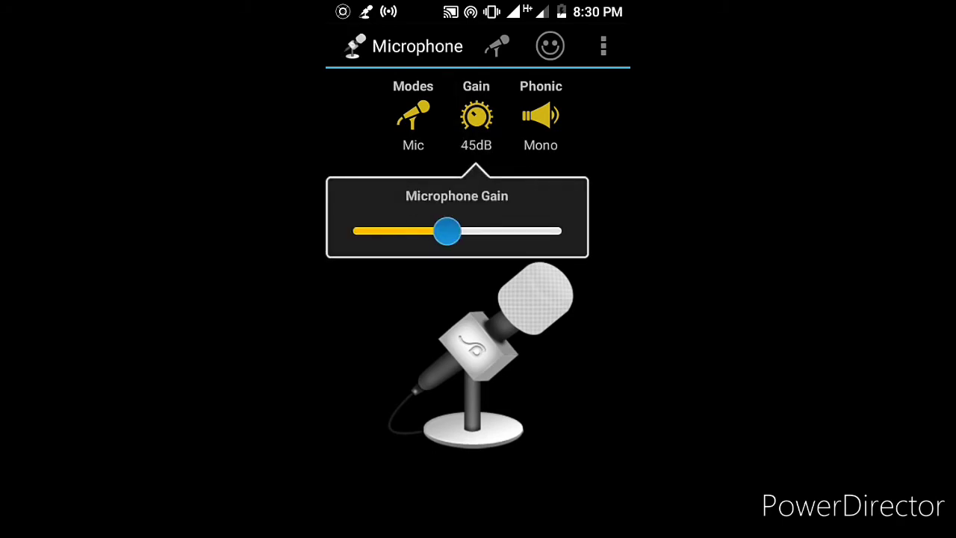
click(477, 351)
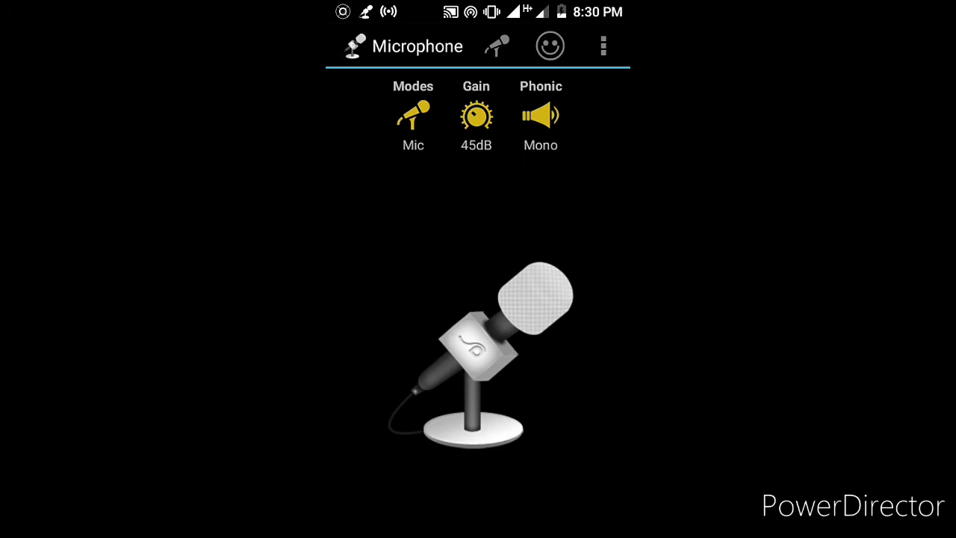
Pull down the notification shade to confirm Microphone's On-Air notification
drag(478, 11, 478, 299)
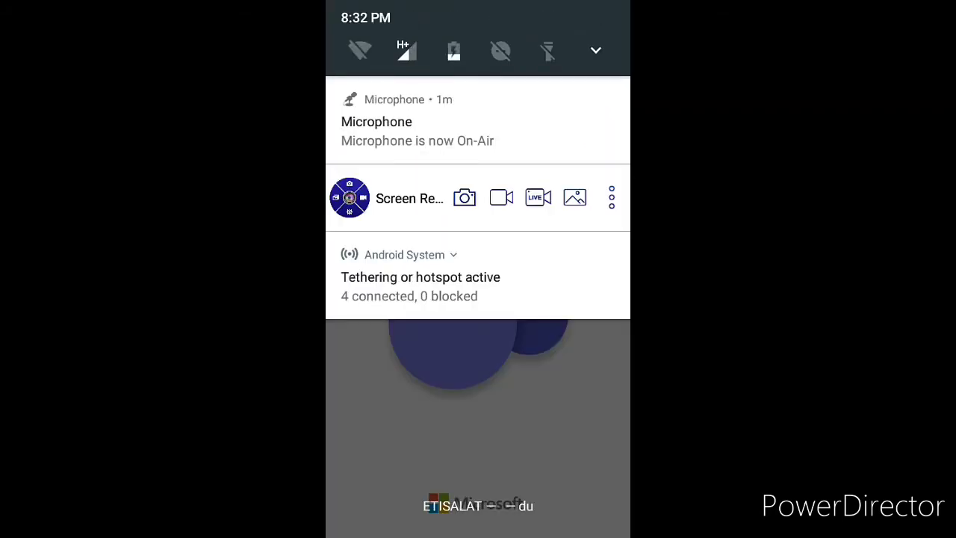
drag(478, 7, 478, 299)
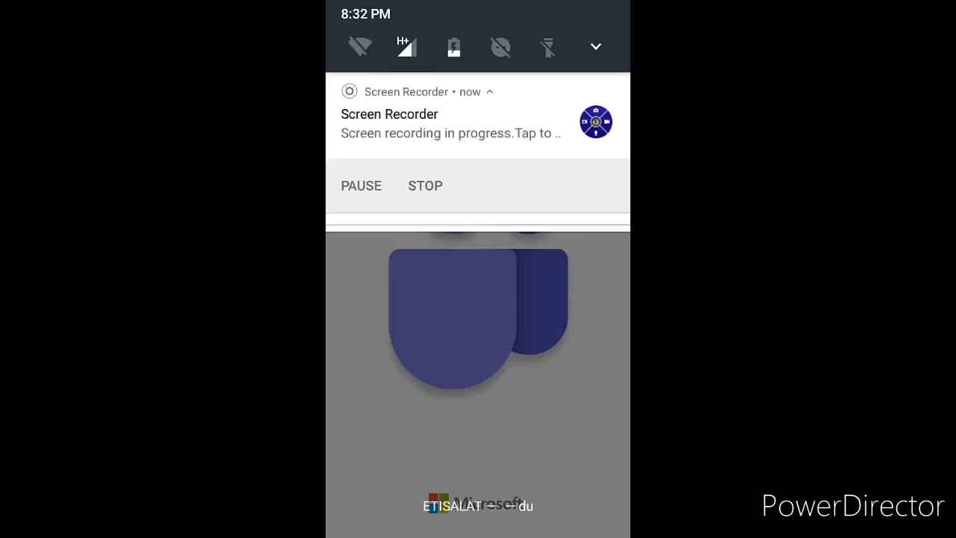